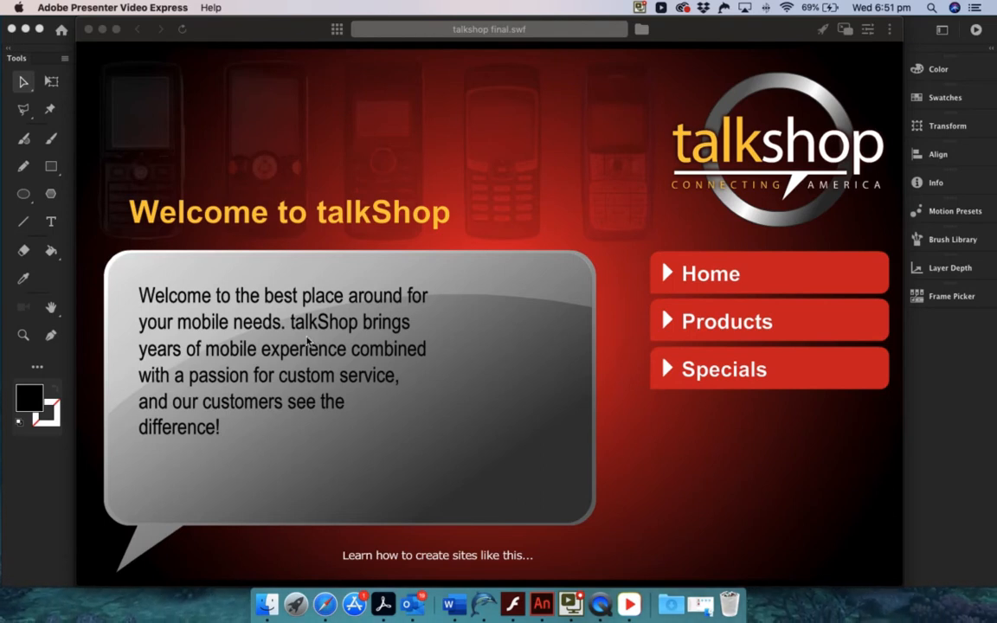
# Test the Home, Products and Specials buttons in the finished talkshop final.swf, and close the player
pyautogui.click(798, 277)
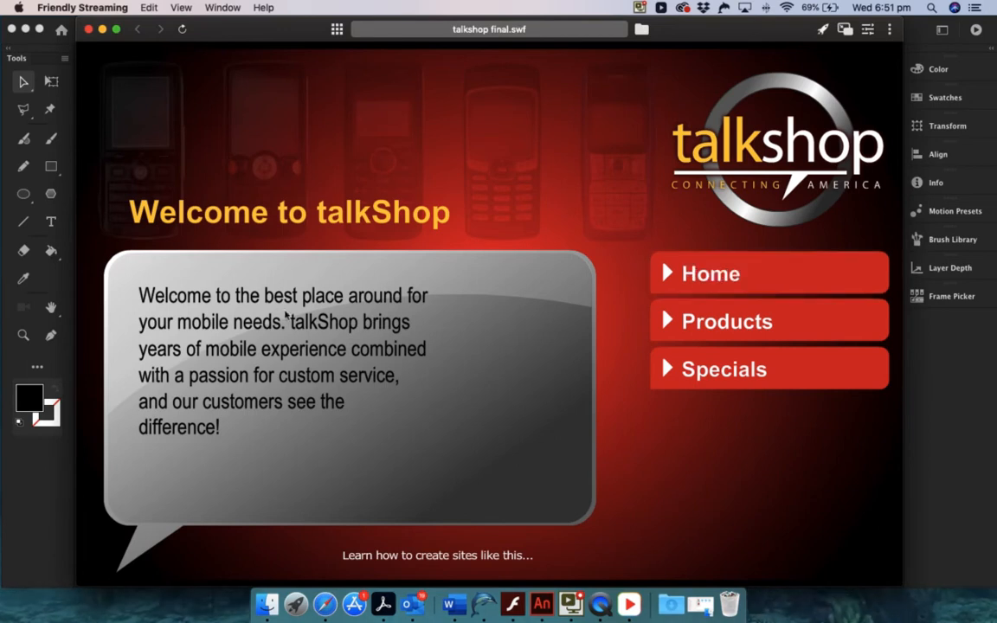
pyautogui.click(814, 319)
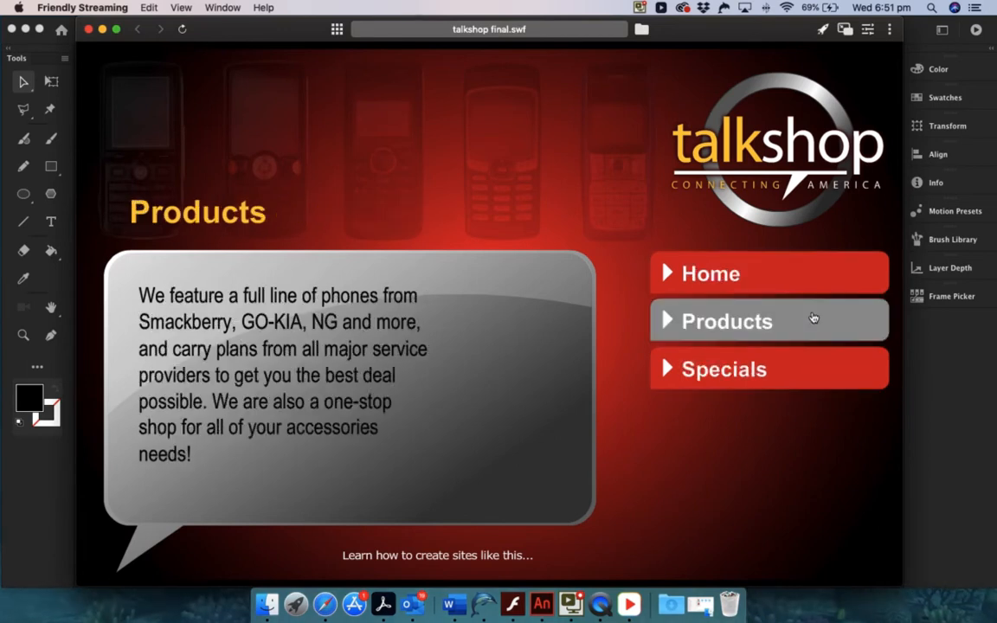
pyautogui.click(826, 370)
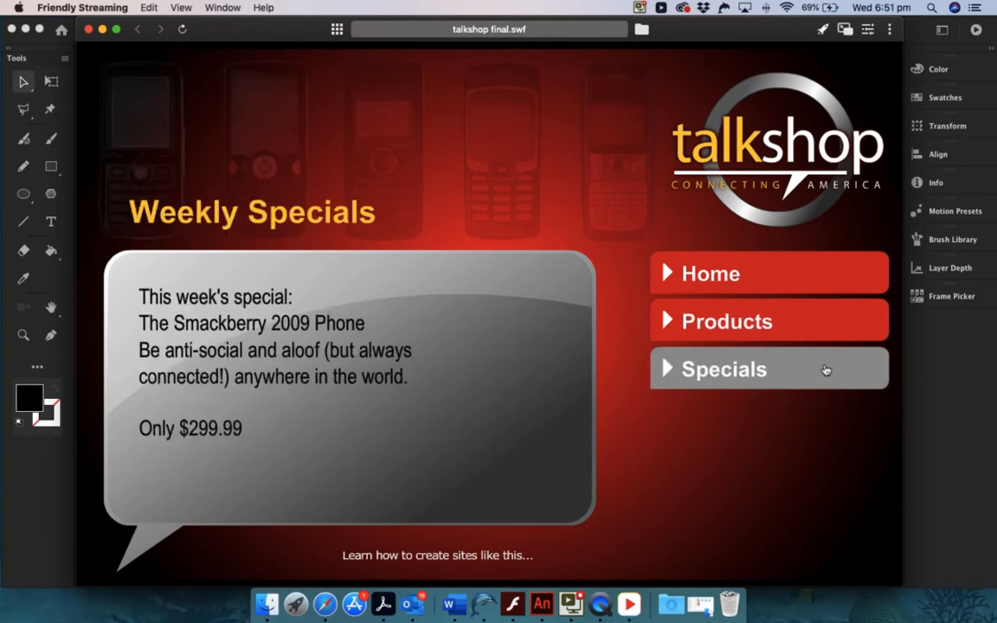
pyautogui.click(802, 283)
pyautogui.click(800, 312)
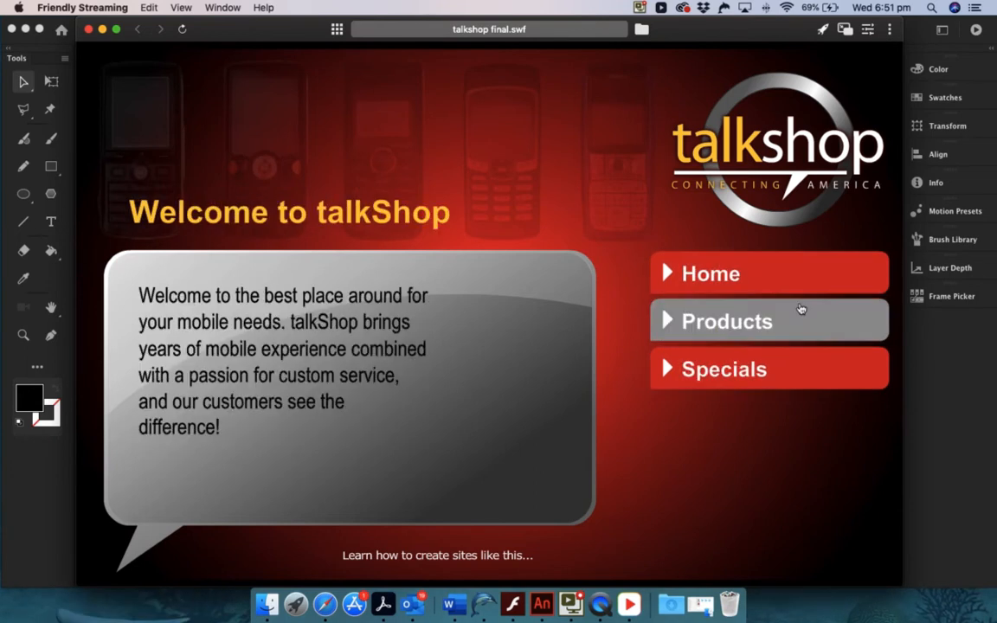
pyautogui.click(797, 363)
pyautogui.click(793, 315)
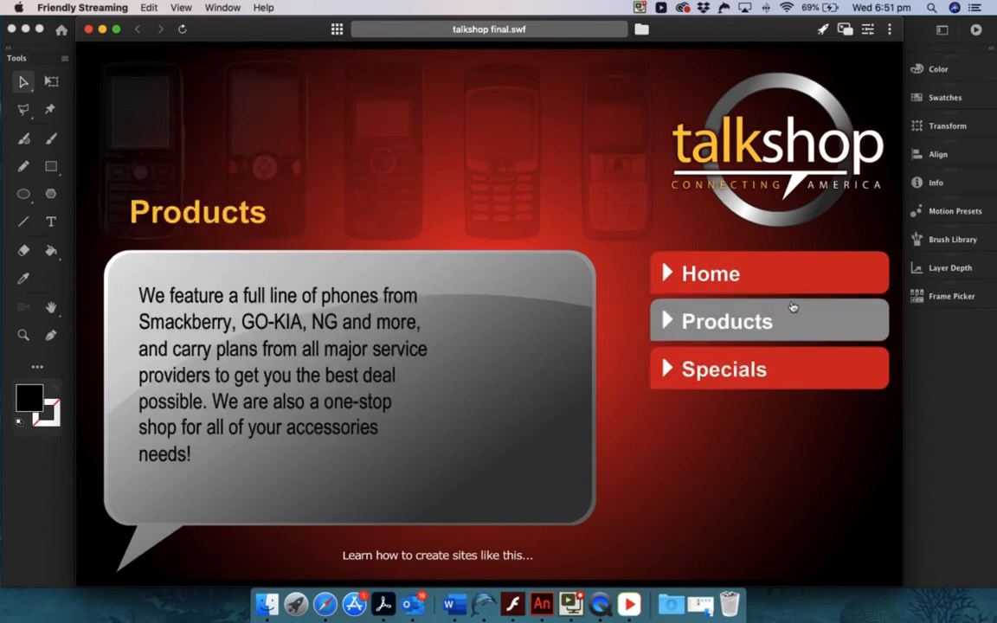
pyautogui.click(797, 277)
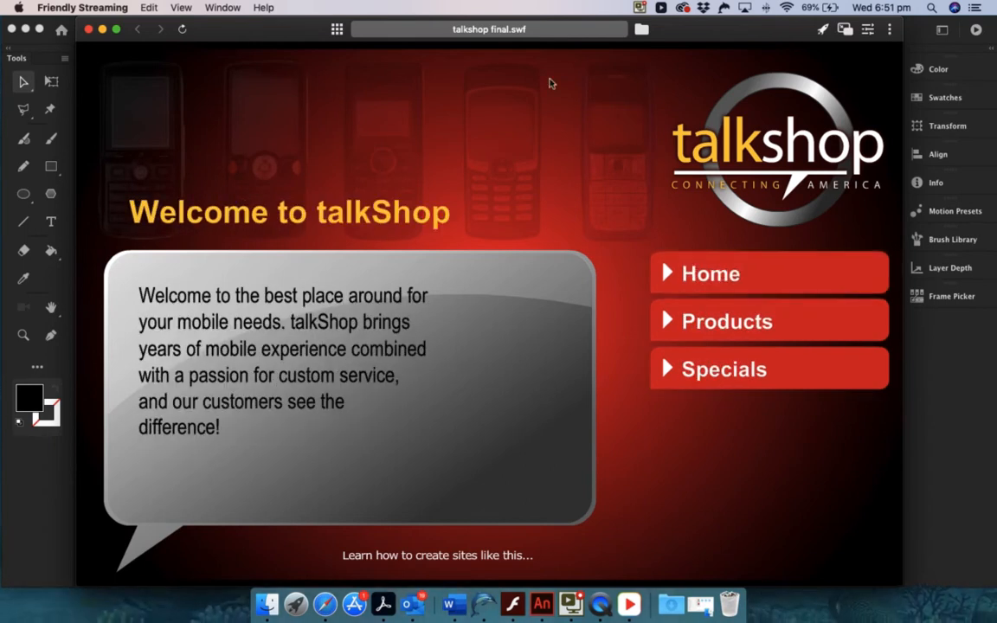
pyautogui.click(88, 29)
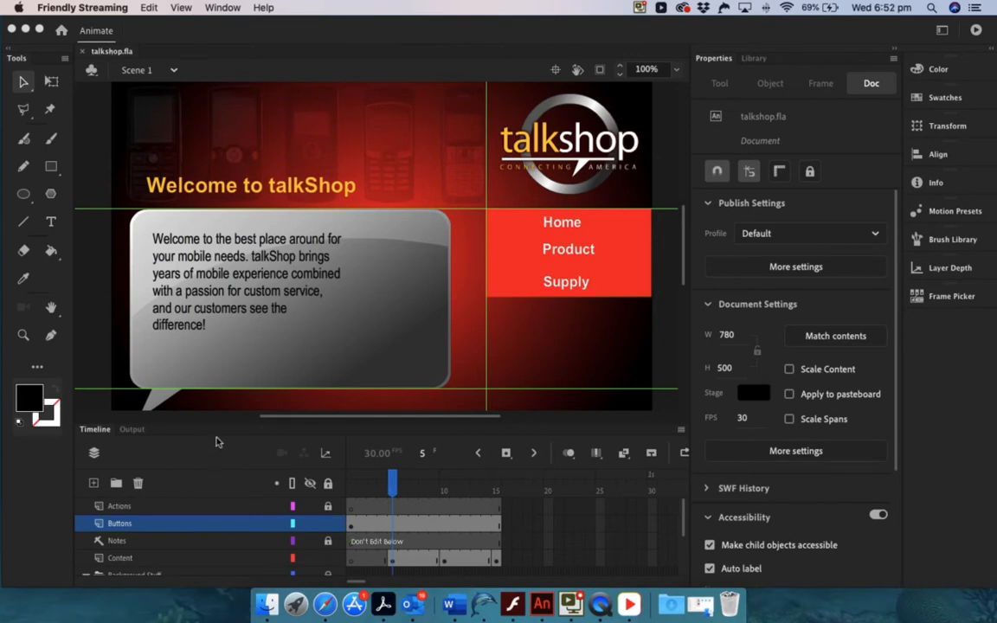
# Enlarge the timeline and identify the talkShop Logo, Word Balloon, Phones and Background layers by toggling each one's visibility, then shrink the timeline again
pyautogui.click(243, 420)
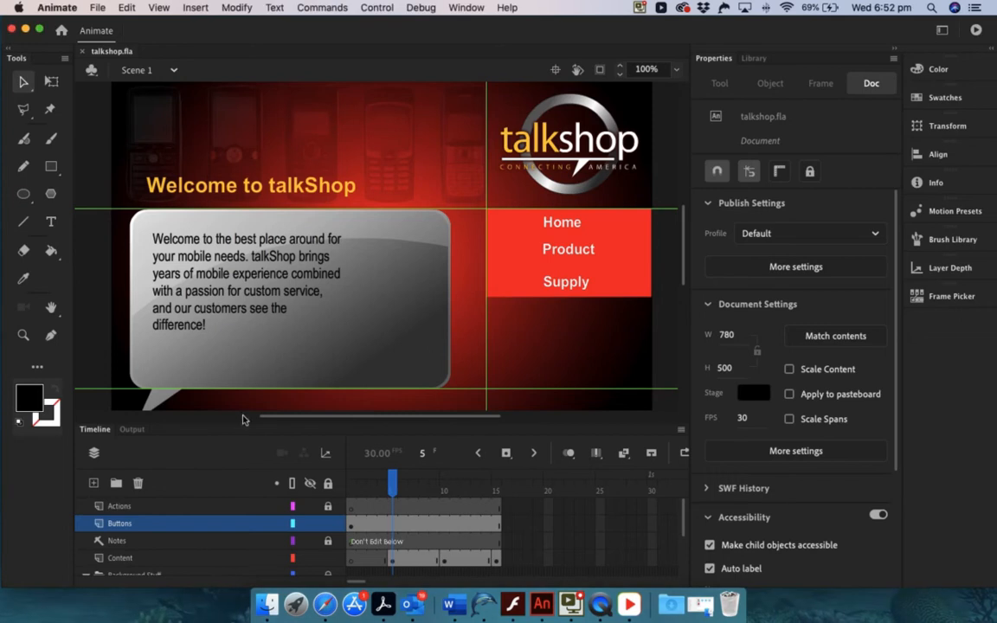
pyautogui.moveTo(243, 406); pyautogui.dragTo(260, 277)
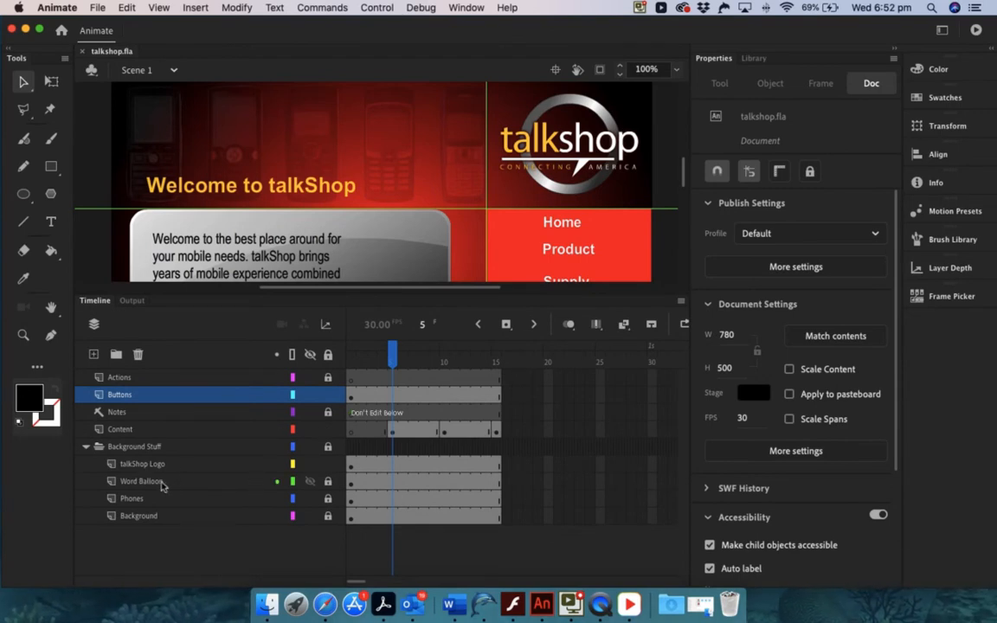
pyautogui.click(311, 465)
pyautogui.click(311, 465)
pyautogui.click(310, 482)
pyautogui.click(309, 481)
pyautogui.click(310, 500)
pyautogui.click(310, 500)
pyautogui.click(310, 516)
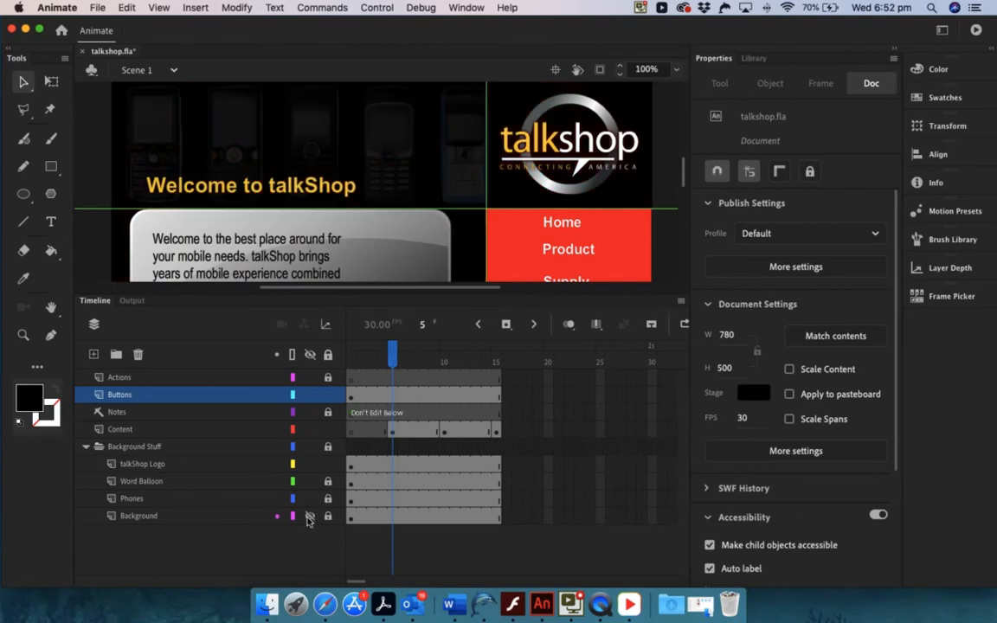
pyautogui.click(310, 516)
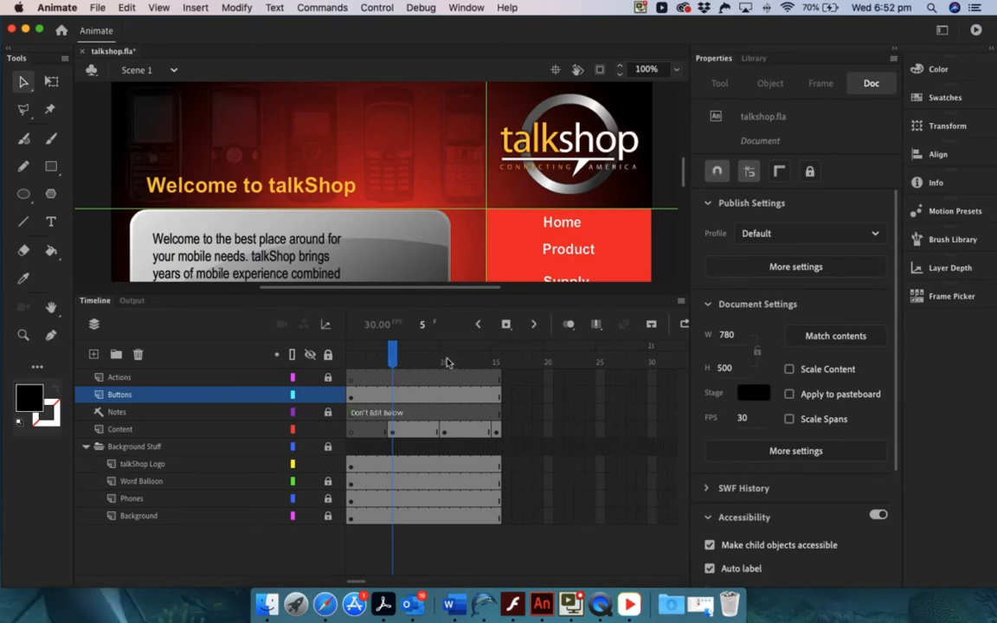
pyautogui.moveTo(479, 292); pyautogui.dragTo(479, 371)
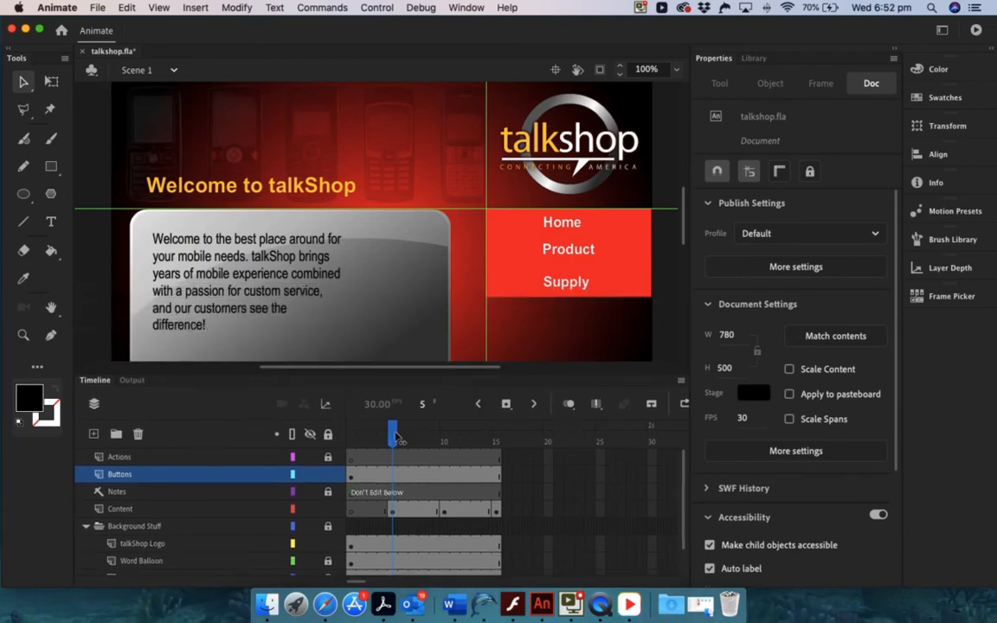
# Preview the stage content at frames 1, 5, 10 and 15, and return the playhead to frame 1
pyautogui.moveTo(401, 436); pyautogui.dragTo(346, 440)
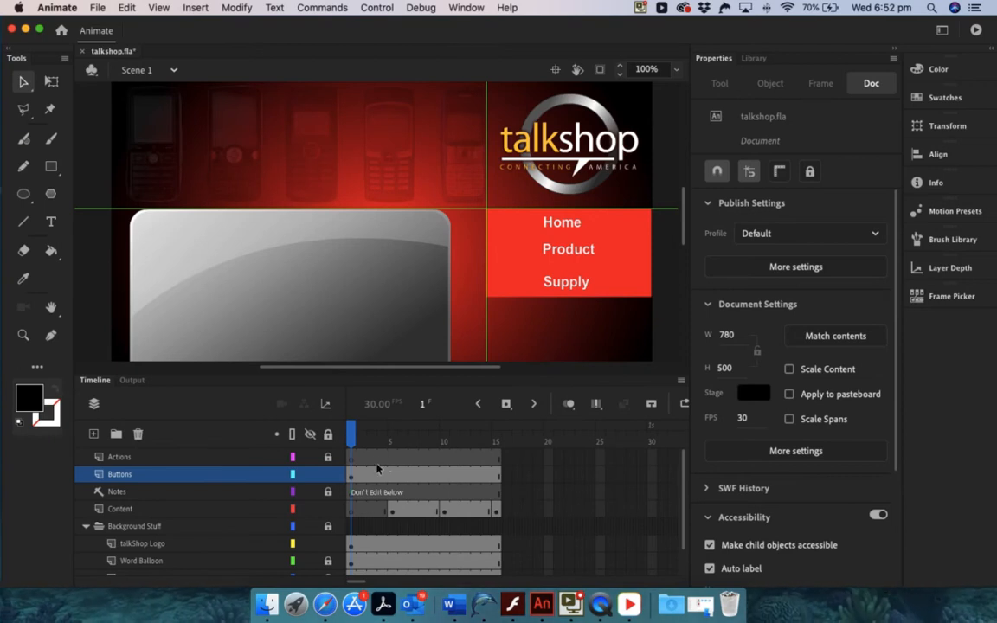
pyautogui.click(390, 458)
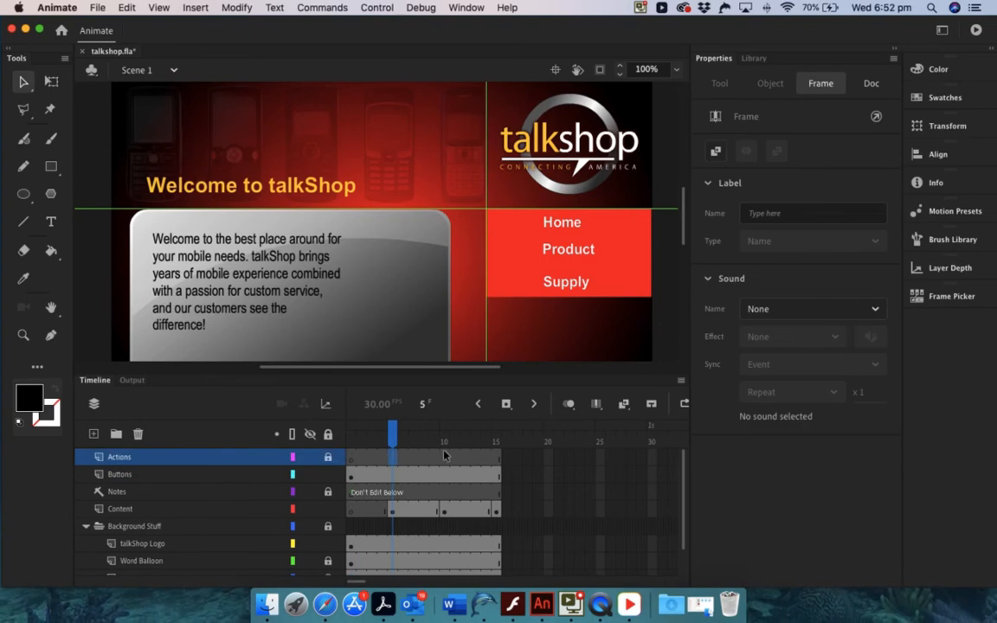
pyautogui.click(445, 458)
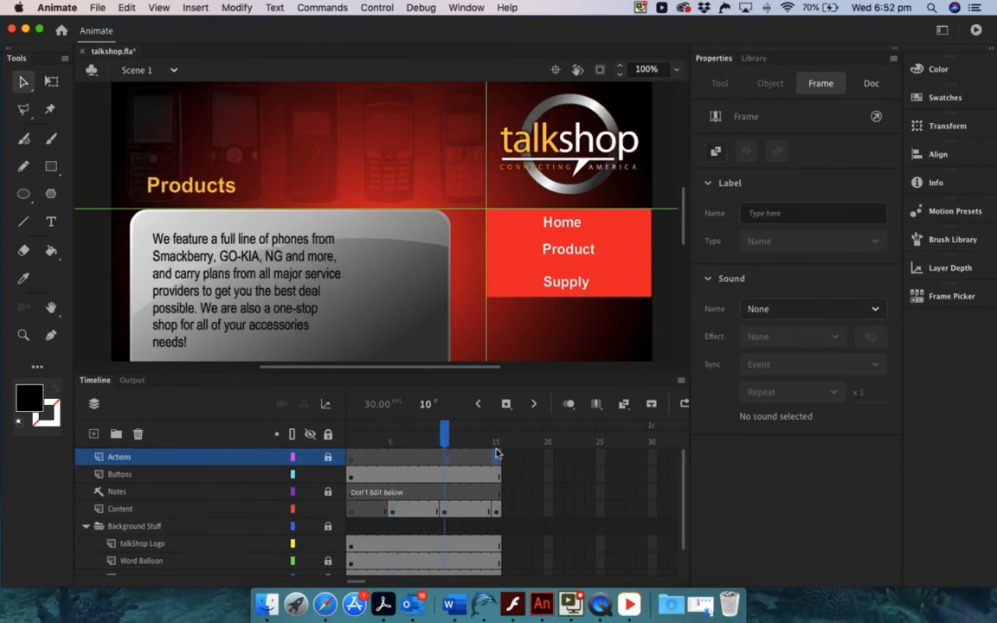
pyautogui.click(496, 451)
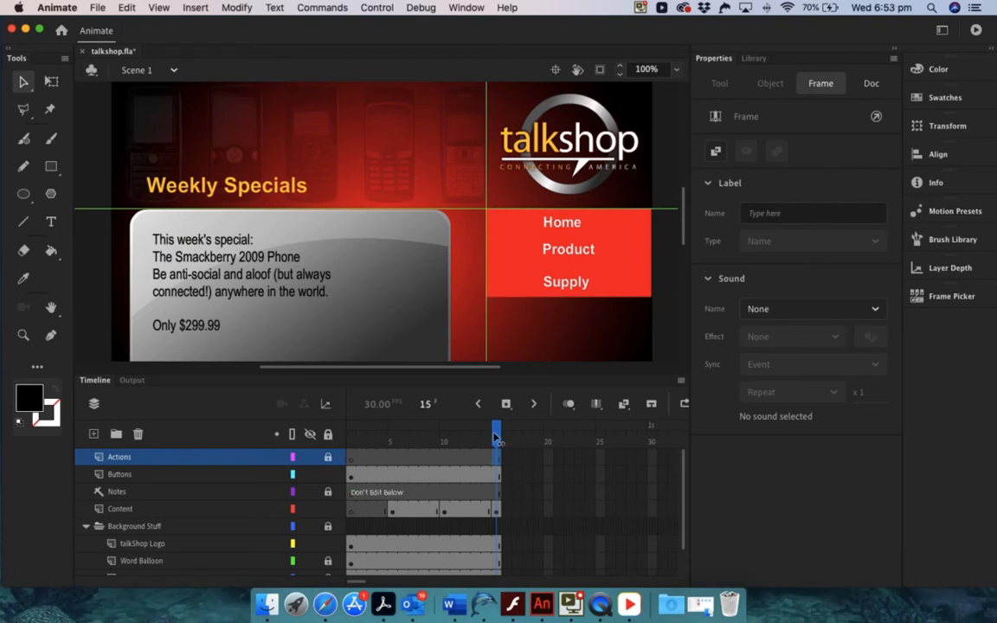
pyautogui.moveTo(496, 438); pyautogui.dragTo(341, 456)
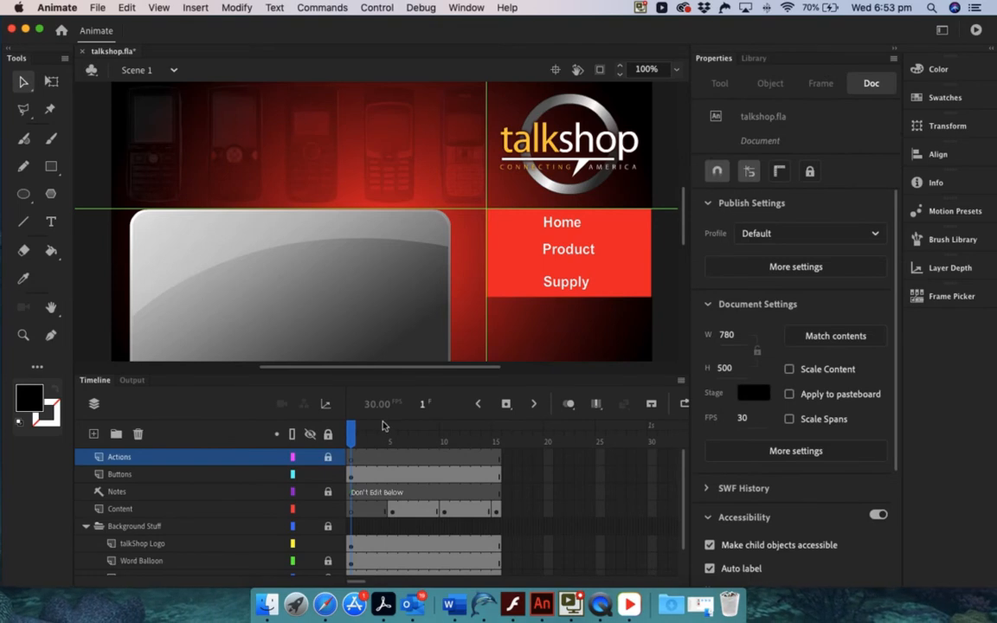
# Examine the Home button's instance name inside its group on the Buttons layer, check the library, and return to Scene 1
pyautogui.click(160, 474)
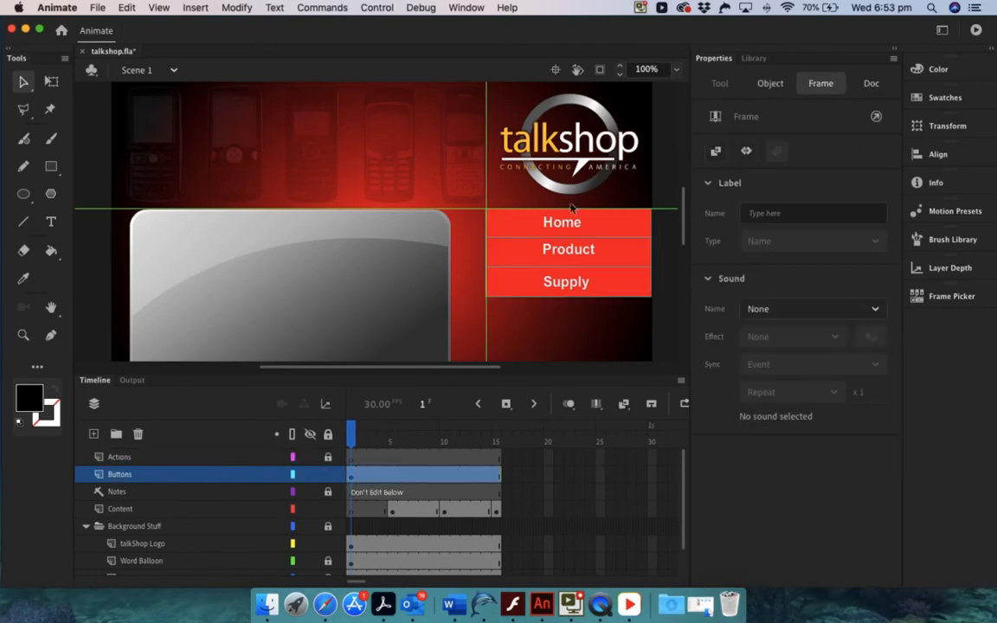
pyautogui.click(615, 232)
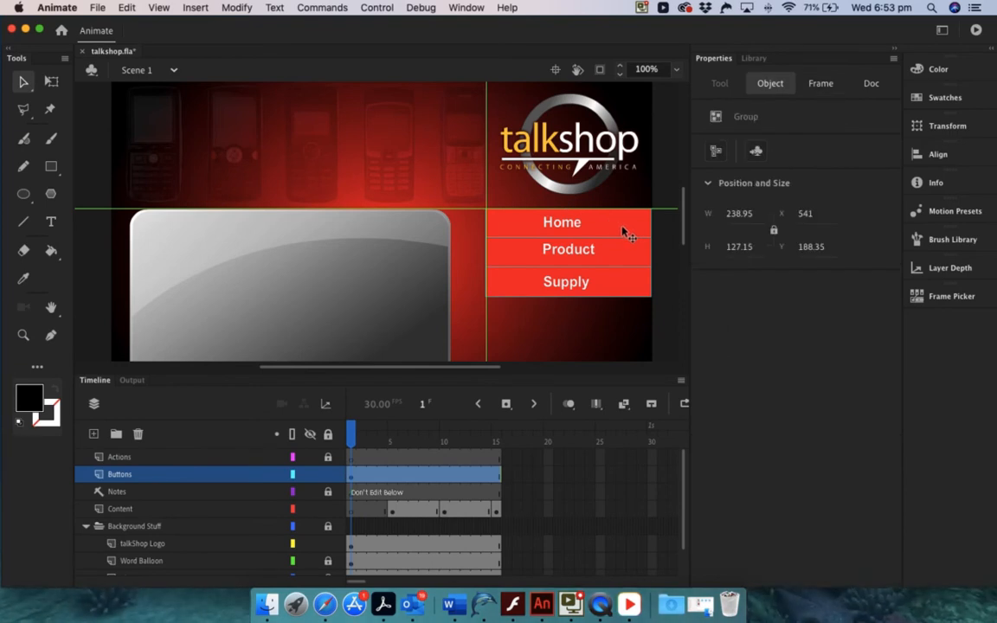
pyautogui.doubleClick(624, 231)
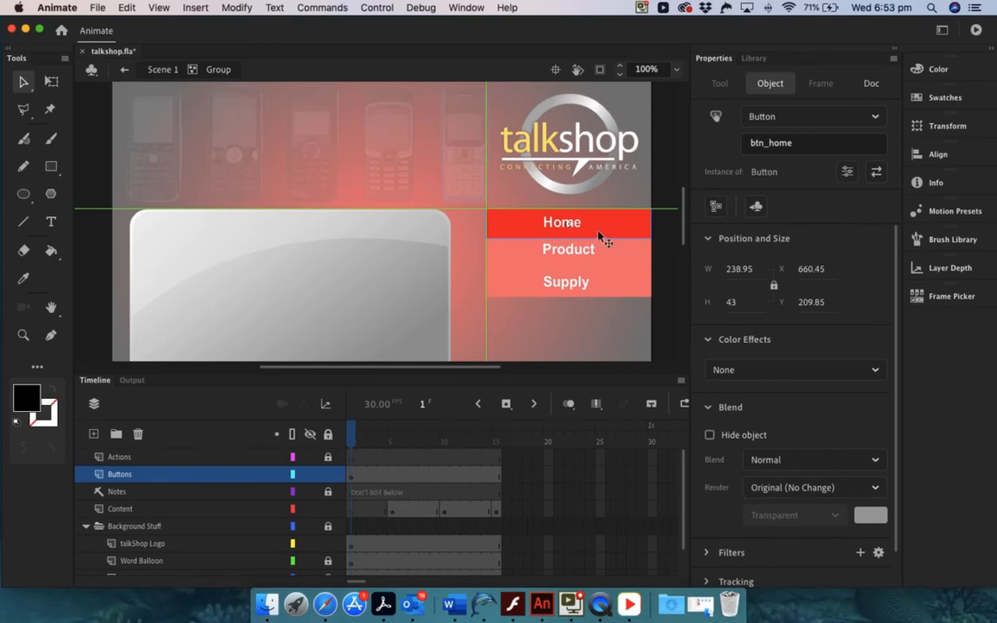
pyautogui.click(755, 59)
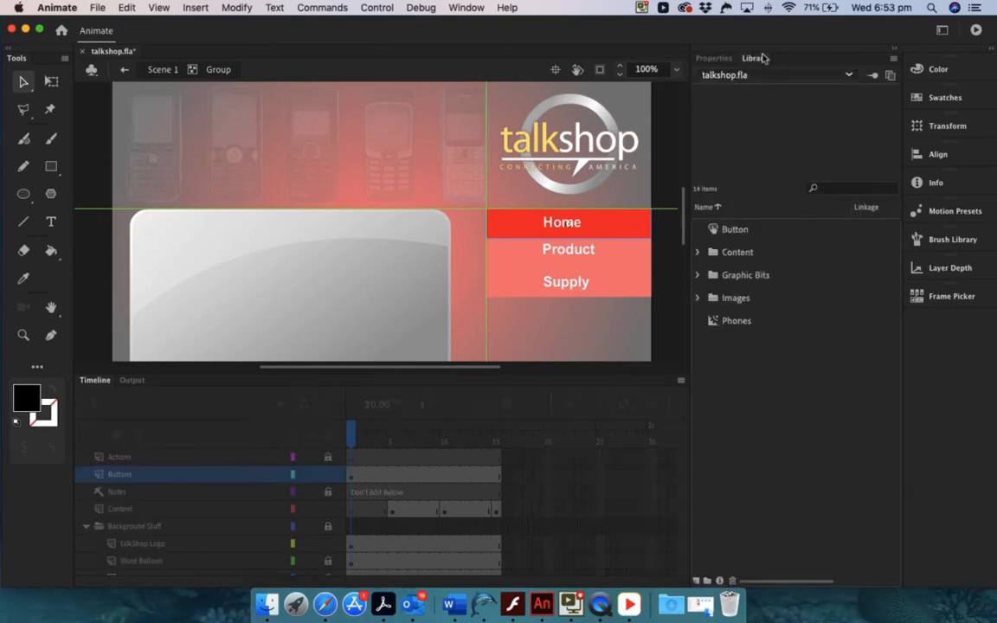
pyautogui.click(716, 59)
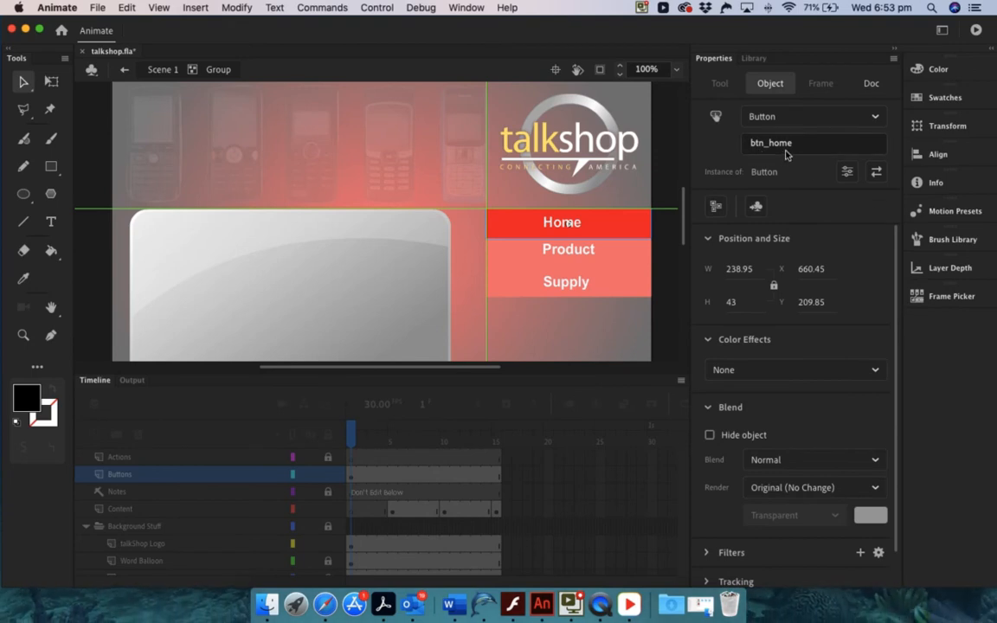
pyautogui.click(156, 70)
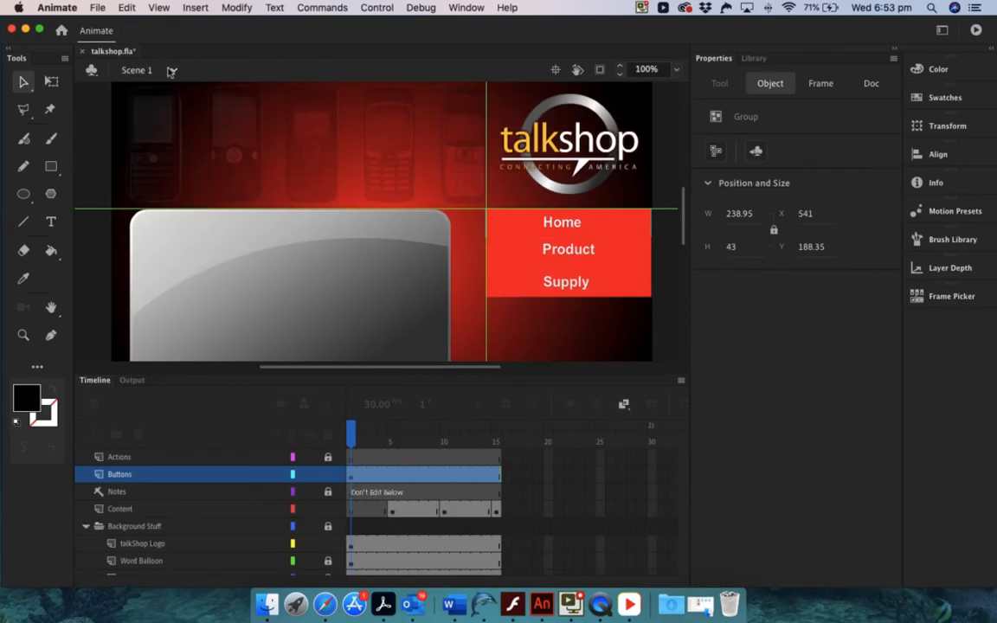
# Enter the Product button's group and examine the instance name of its button symbol
pyautogui.click(619, 255)
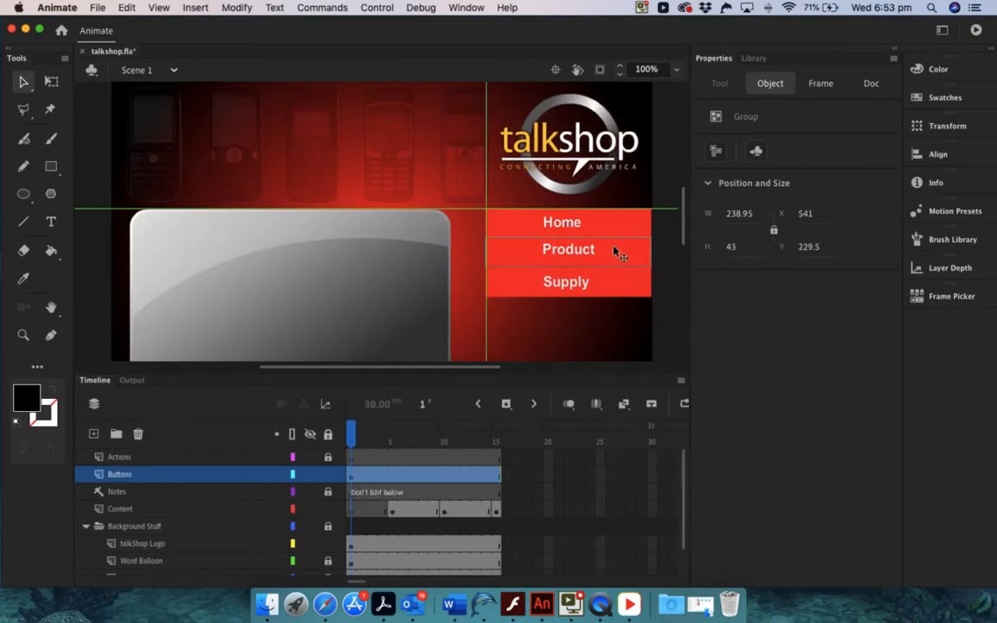
pyautogui.doubleClick(615, 251)
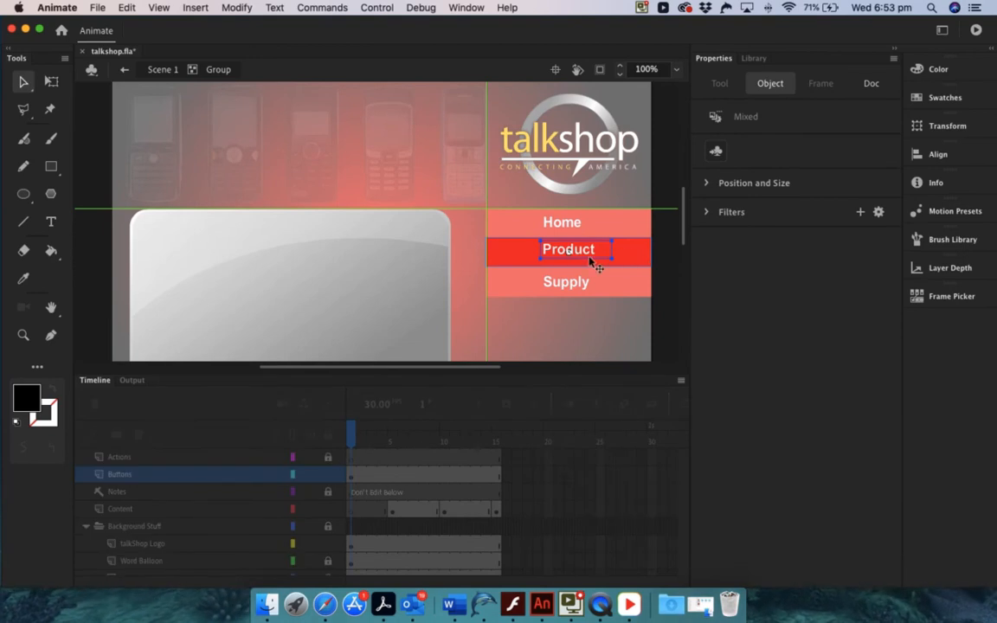
pyautogui.click(628, 258)
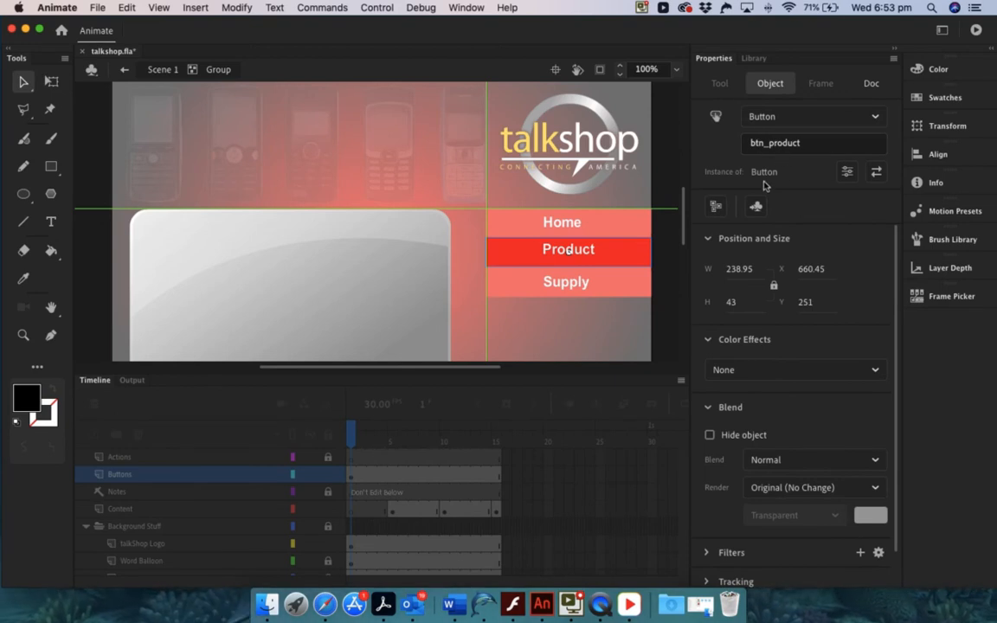
# Enter the Supply button's group, examine its button symbol's instance name, and return to Scene 1
pyautogui.doubleClick(608, 283)
pyautogui.click(608, 283)
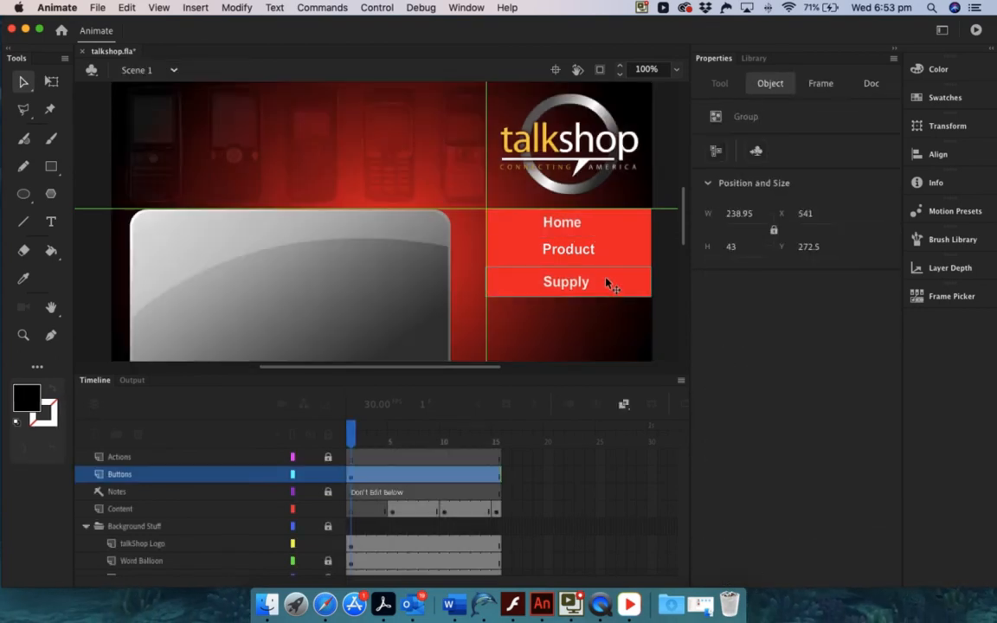
pyautogui.doubleClick(607, 282)
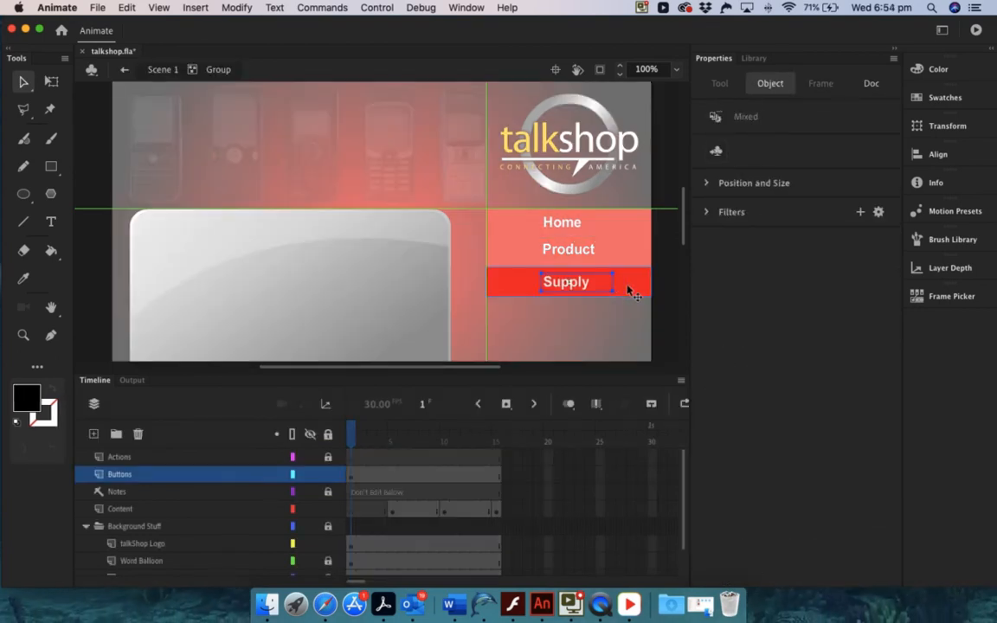
pyautogui.click(614, 260)
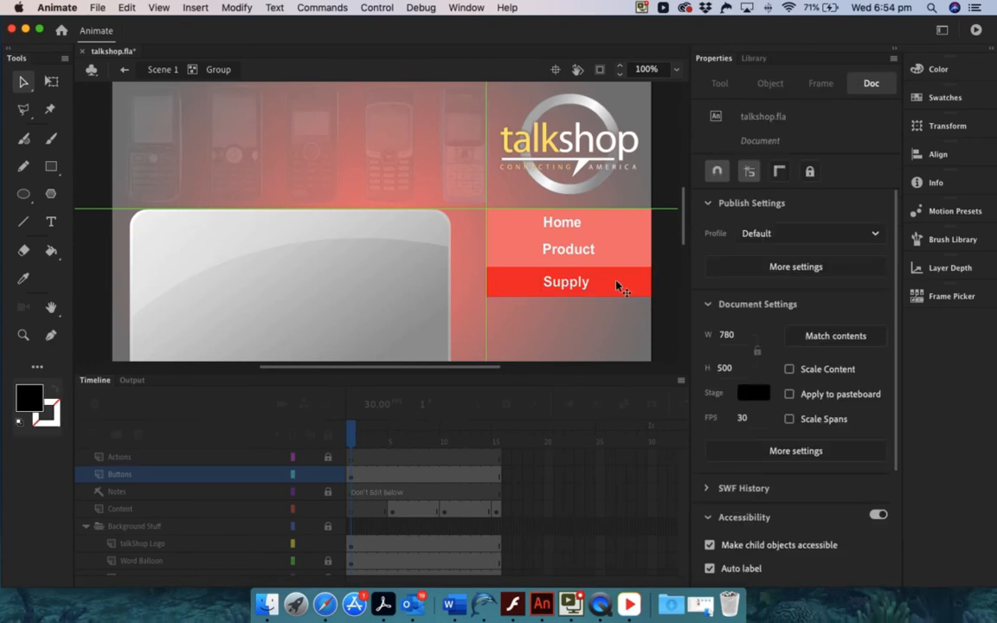
pyautogui.click(619, 284)
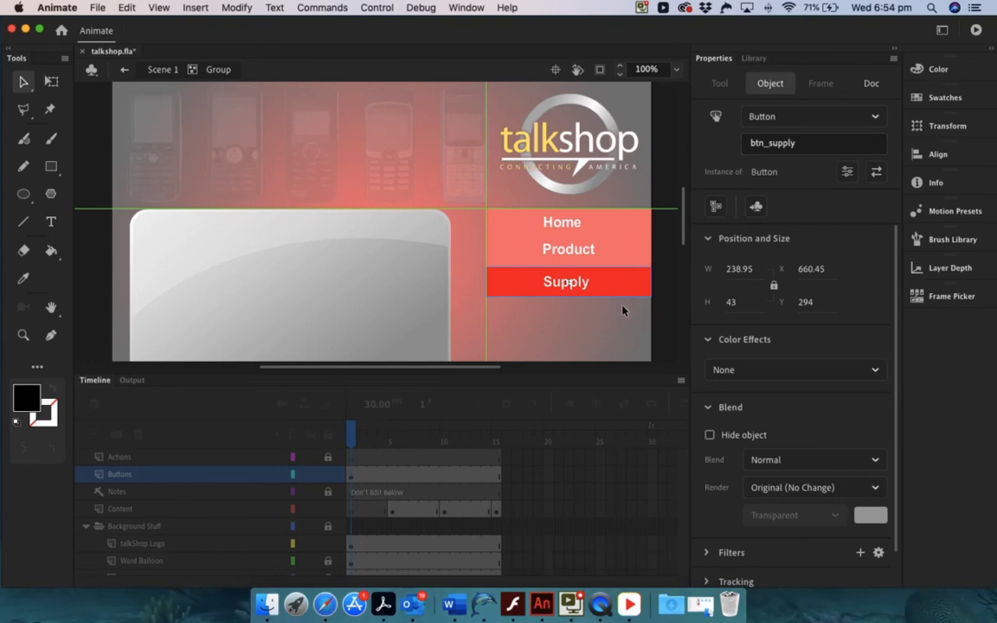
pyautogui.click(160, 70)
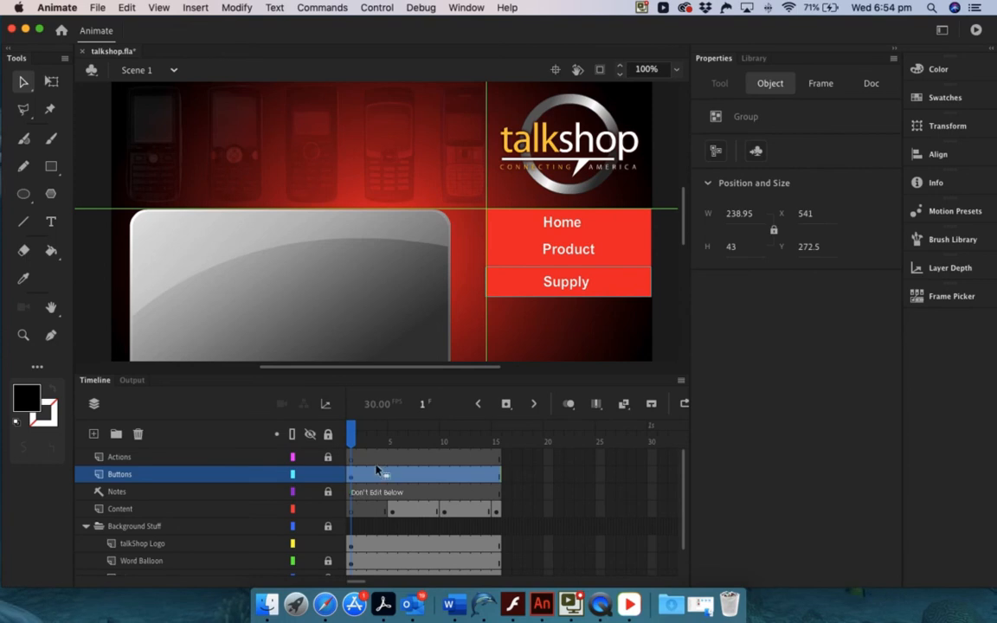
# Review frames 5, 10 and 15 on the Actions layer twice, and select its first frame
pyautogui.click(388, 456)
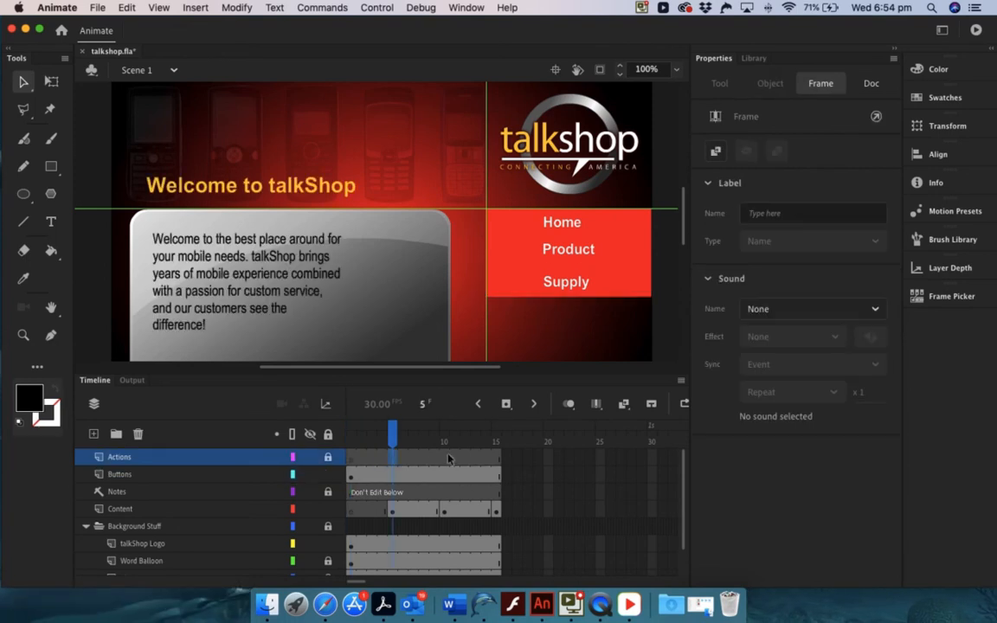
pyautogui.click(443, 456)
pyautogui.click(495, 457)
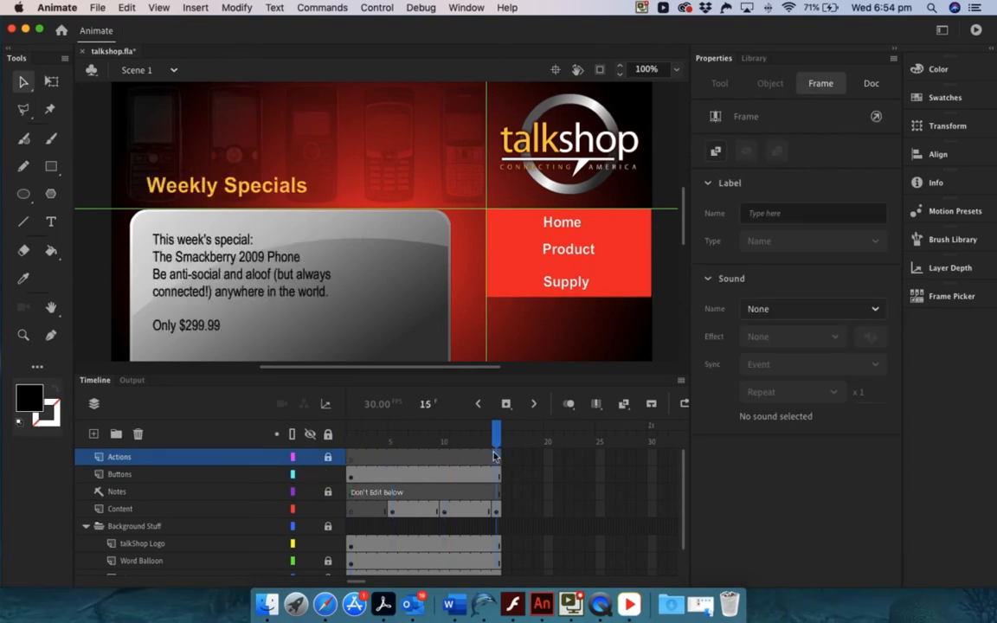
pyautogui.click(382, 458)
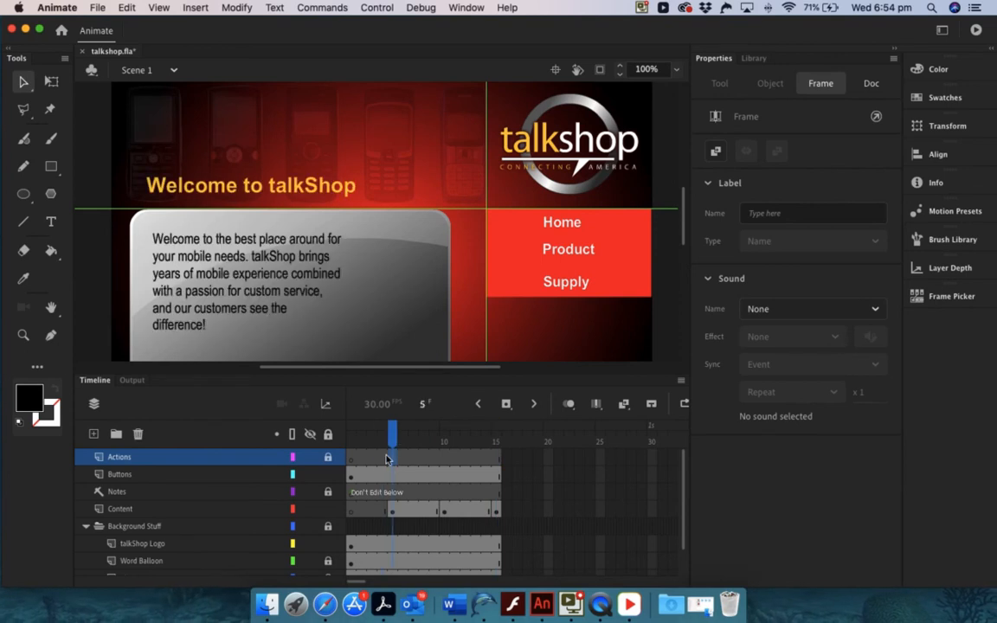
pyautogui.click(441, 458)
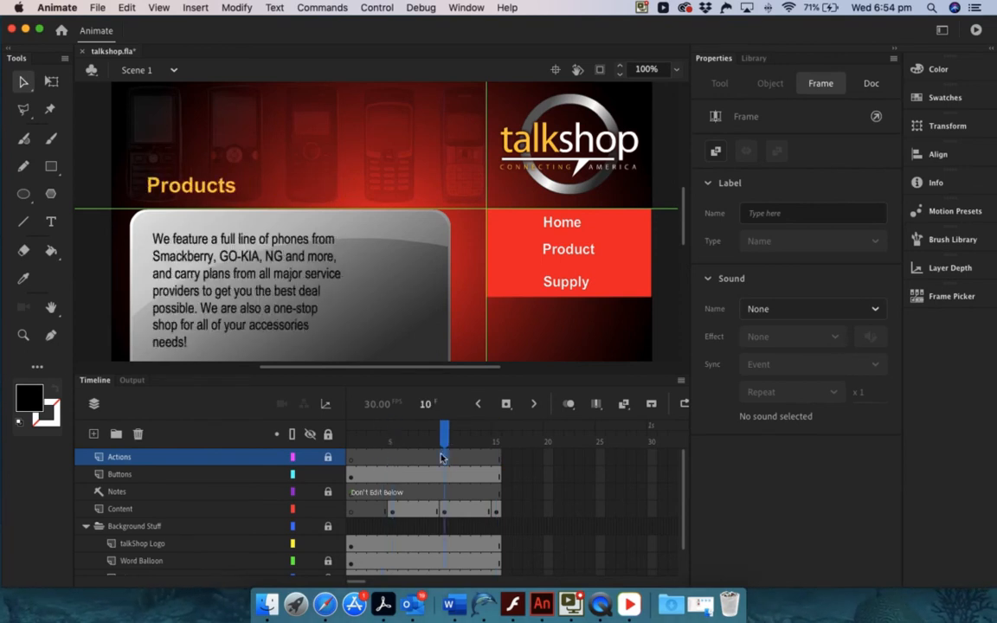
pyautogui.click(496, 457)
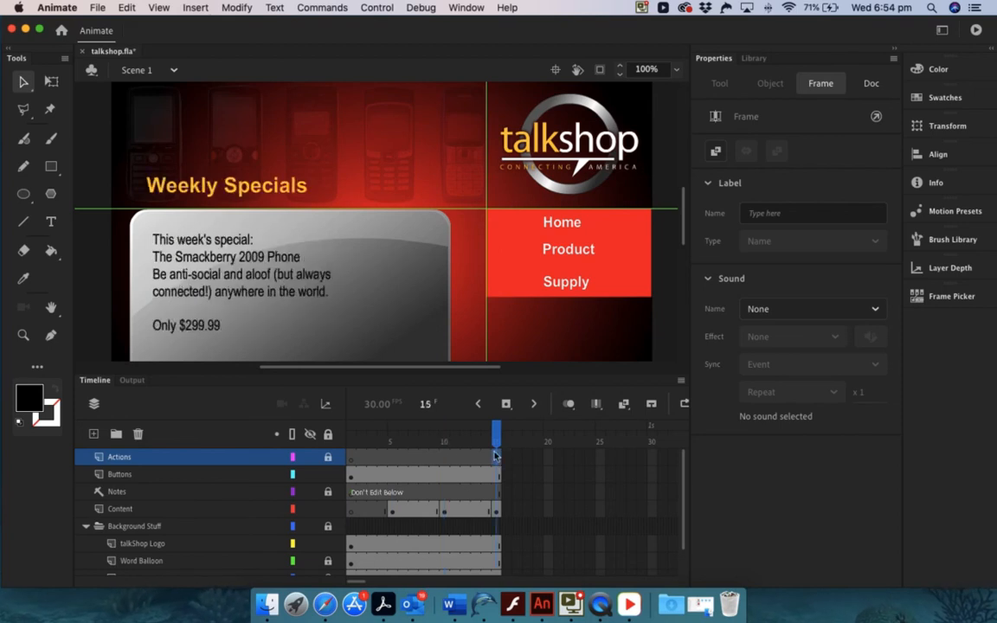
pyautogui.click(351, 458)
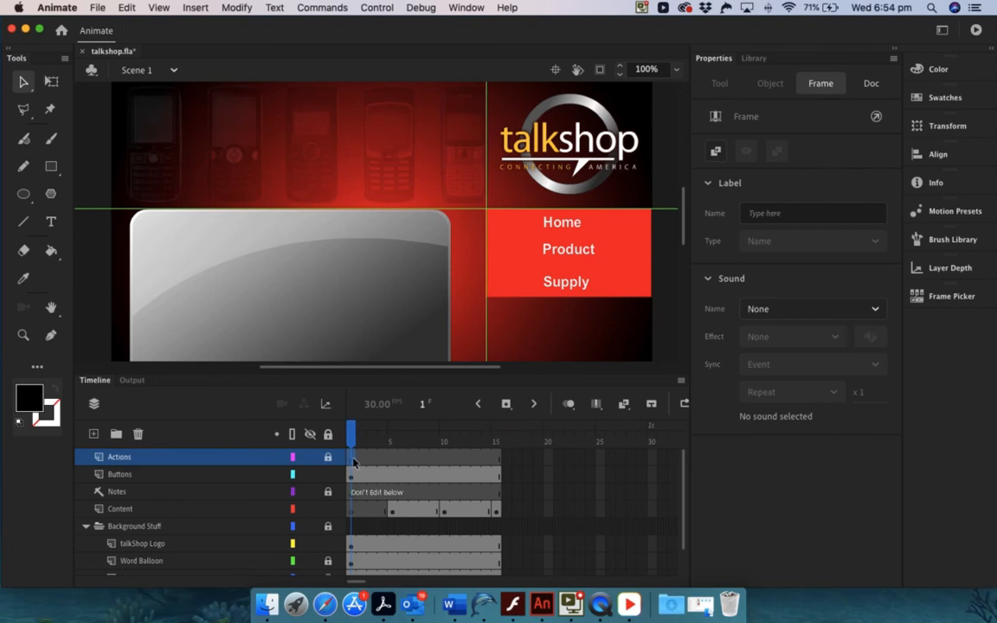